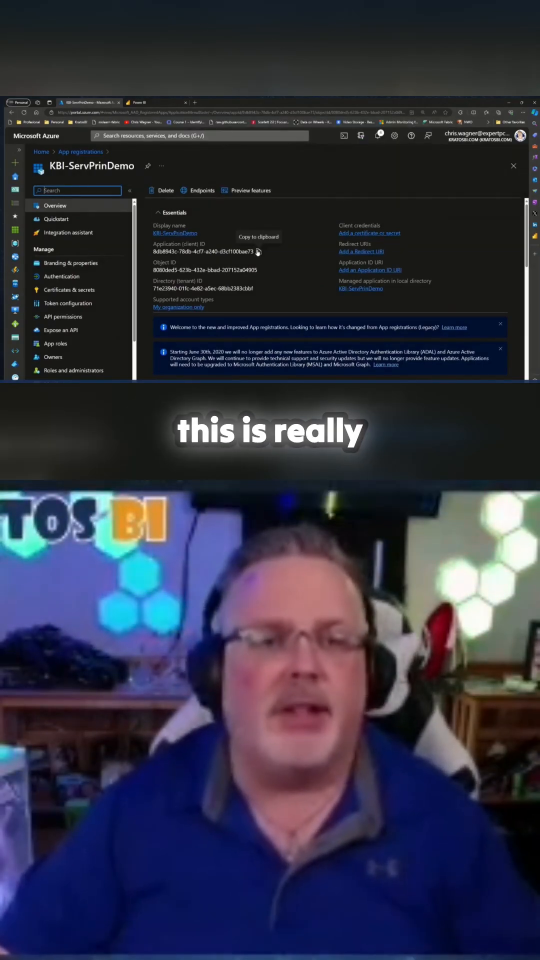
# Copy the KBI-ServPrinDemo Application (client) ID and switch to the notes file.
pyautogui.click(258, 252)
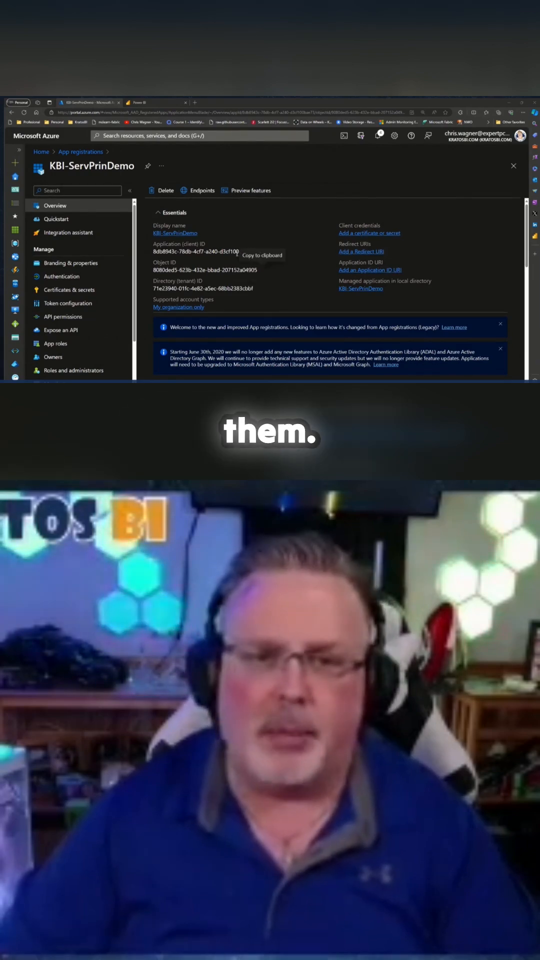
pyautogui.click(259, 252)
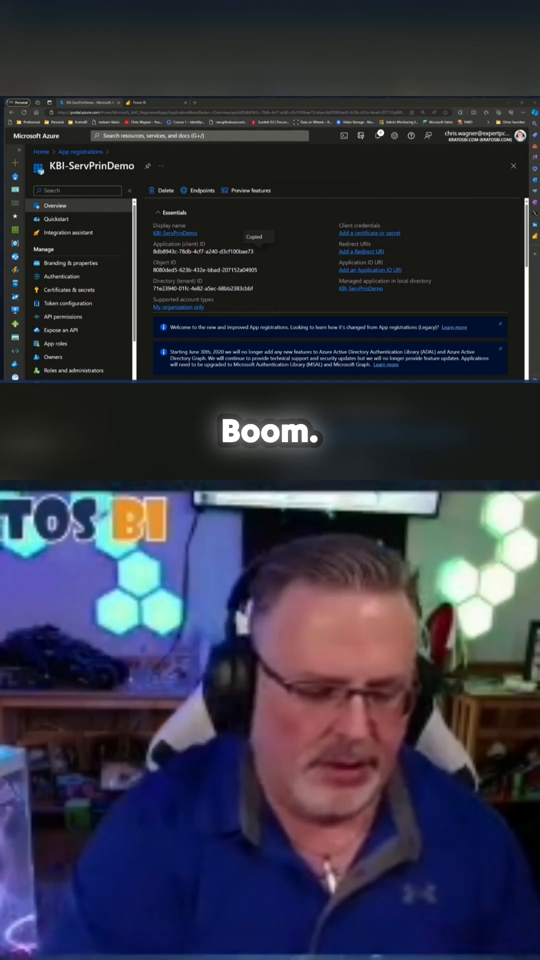
pyautogui.hotkey('alt', 'Tab')
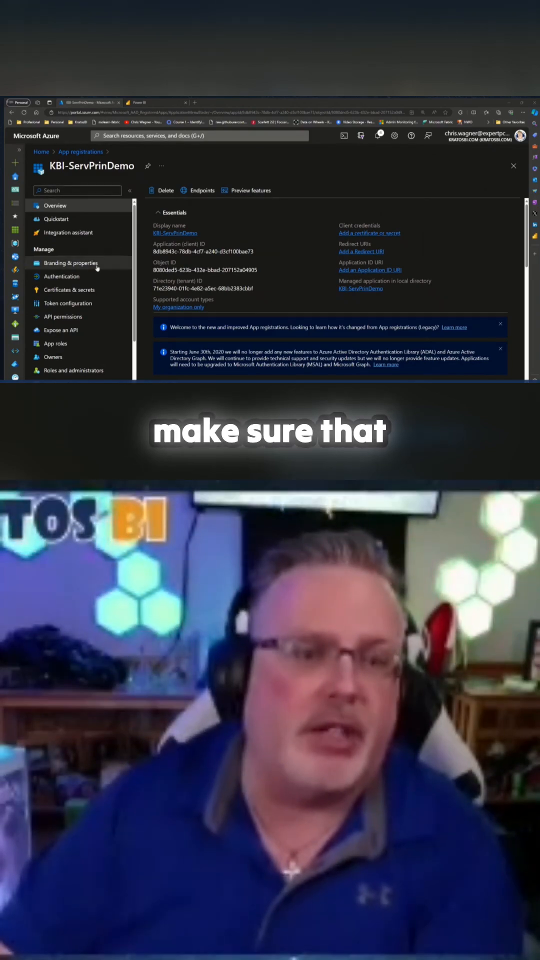
pyautogui.scroll(-2, 91, 276)
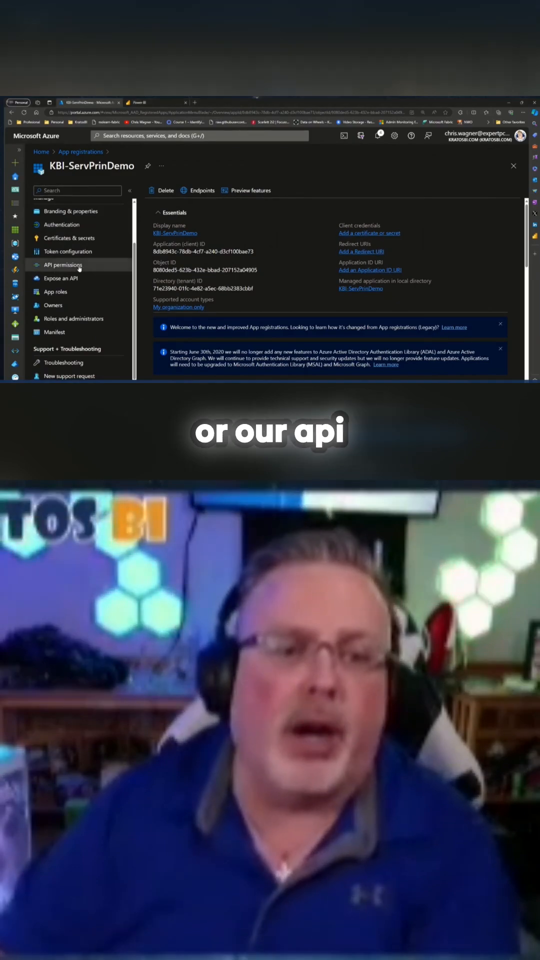
# Show the API permissions page listing the Microsoft Graph User.Read permission.
pyautogui.click(78, 268)
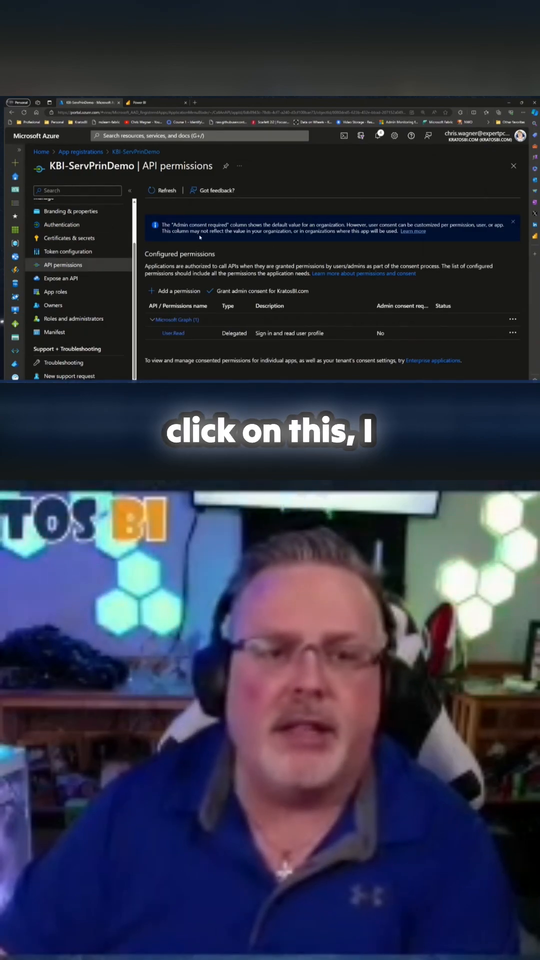
# Add a permission and choose Power BI Service from the Microsoft APIs list.
pyautogui.click(180, 291)
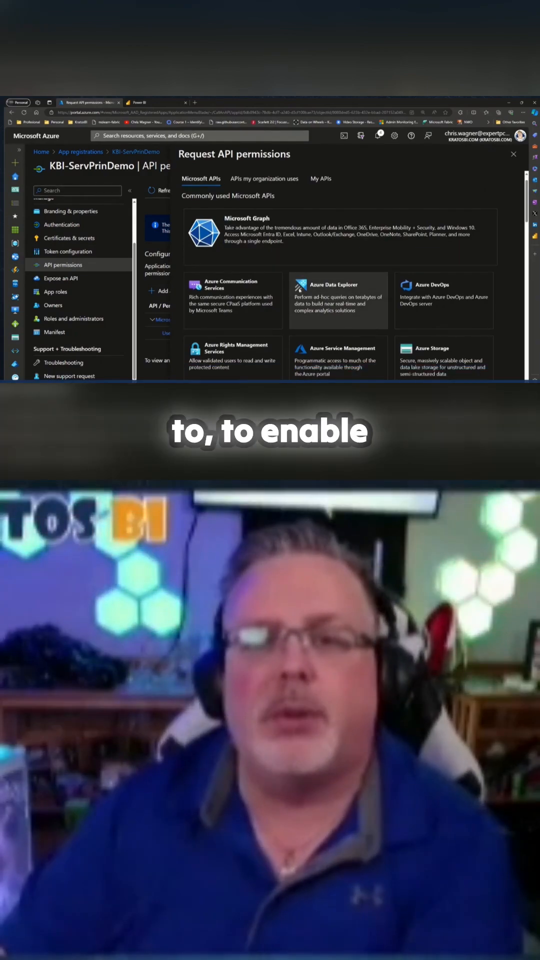
pyautogui.scroll(-2, 301, 289)
pyautogui.scroll(-3, 301, 290)
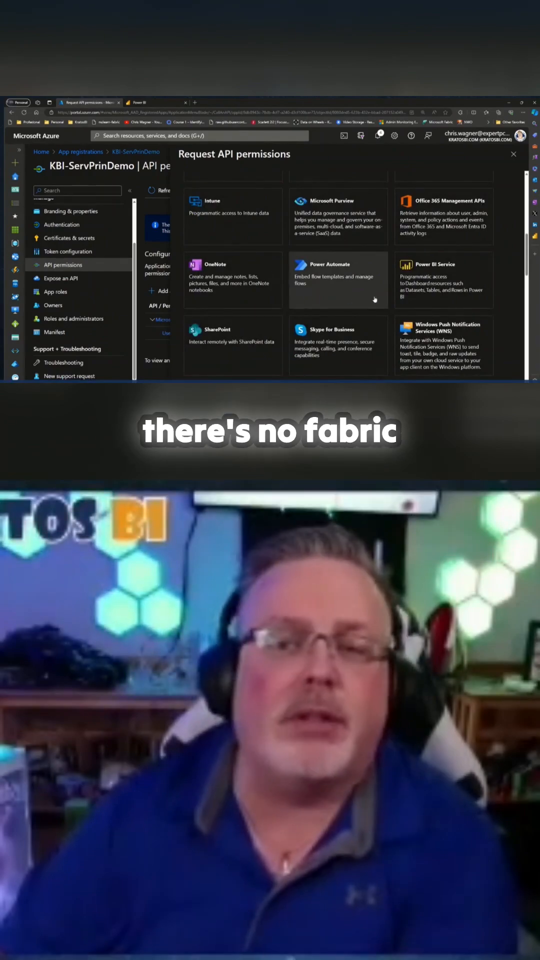
pyautogui.scroll(-3, 398, 305)
pyautogui.scroll(-3, 398, 305)
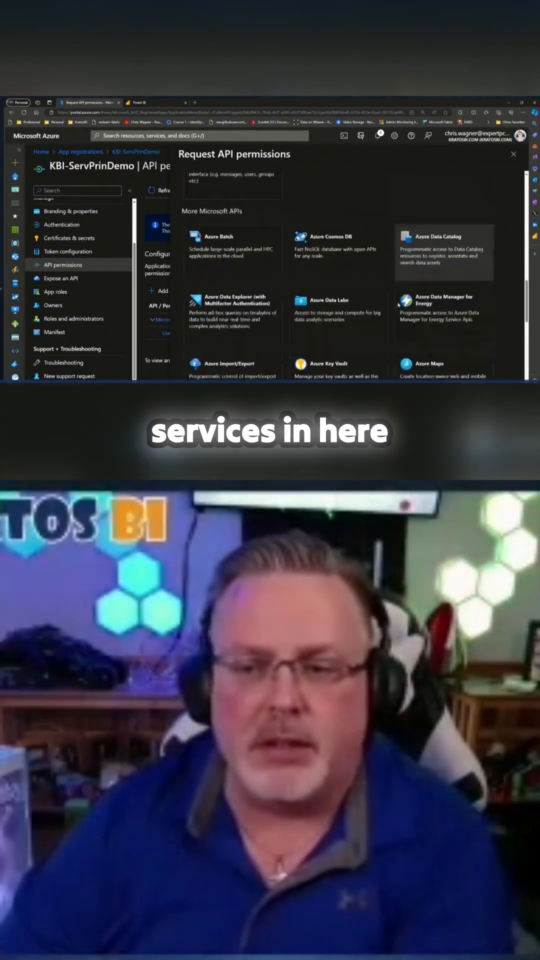
pyautogui.scroll(-3, 399, 305)
pyautogui.scroll(-3, 398, 304)
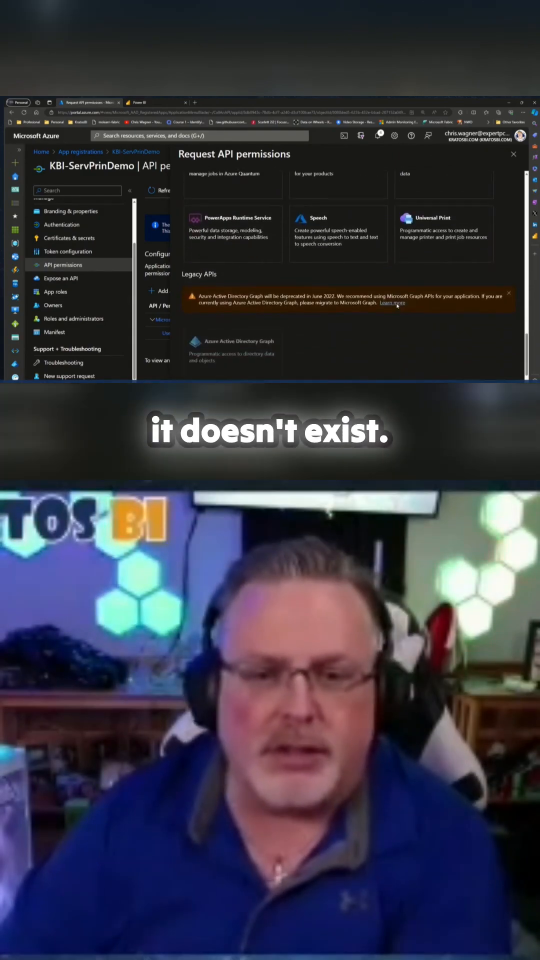
pyautogui.scroll(3, 397, 305)
pyautogui.scroll(3, 397, 305)
pyautogui.scroll(2, 397, 305)
pyautogui.scroll(2, 396, 306)
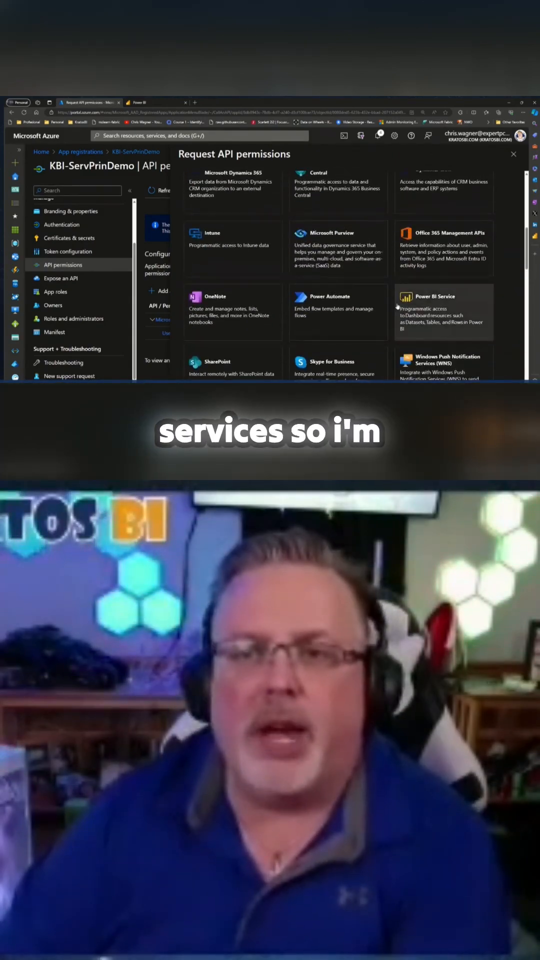
pyautogui.click(440, 307)
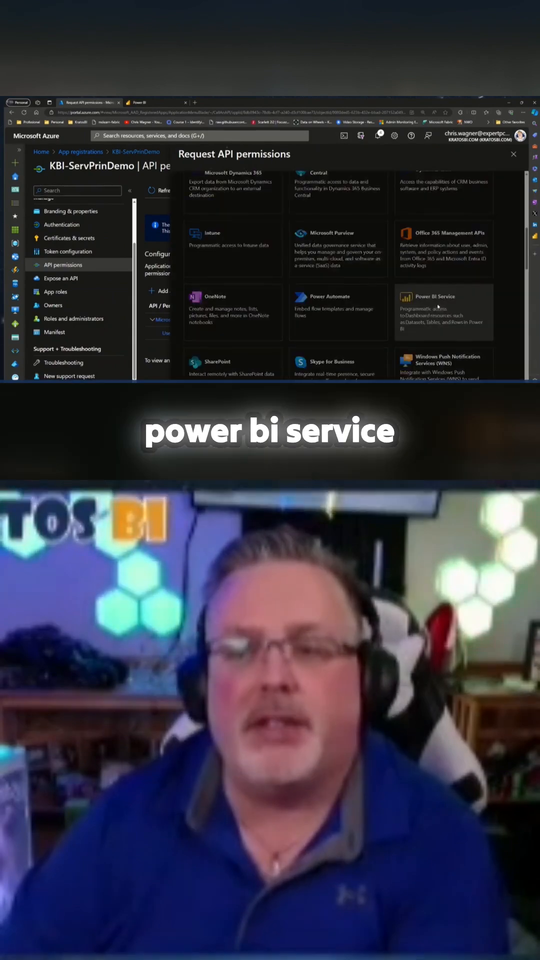